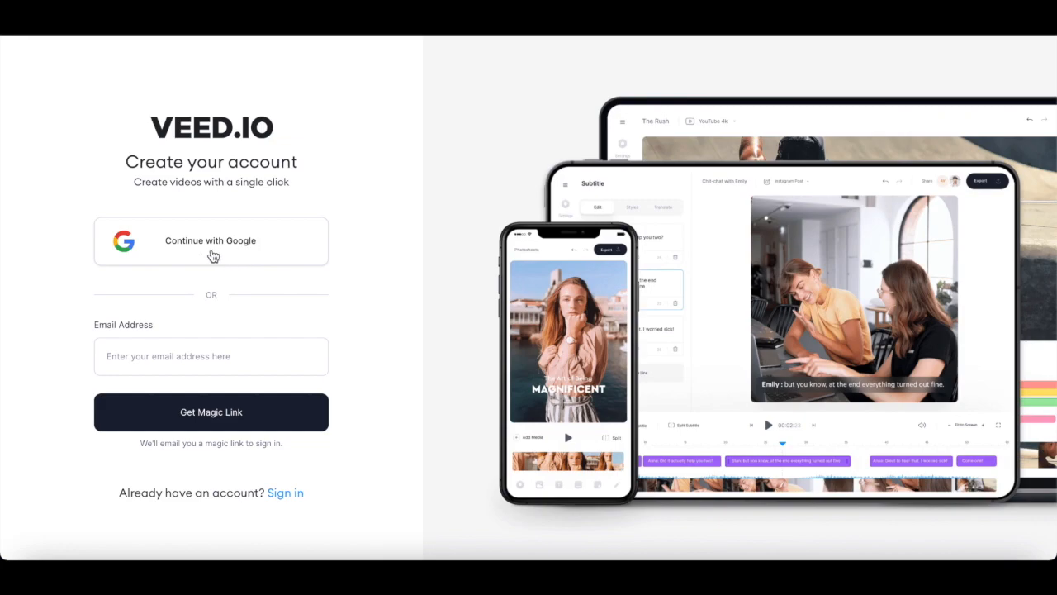
- Sign up for VEED with the second listed Google account
left_click(212, 357)
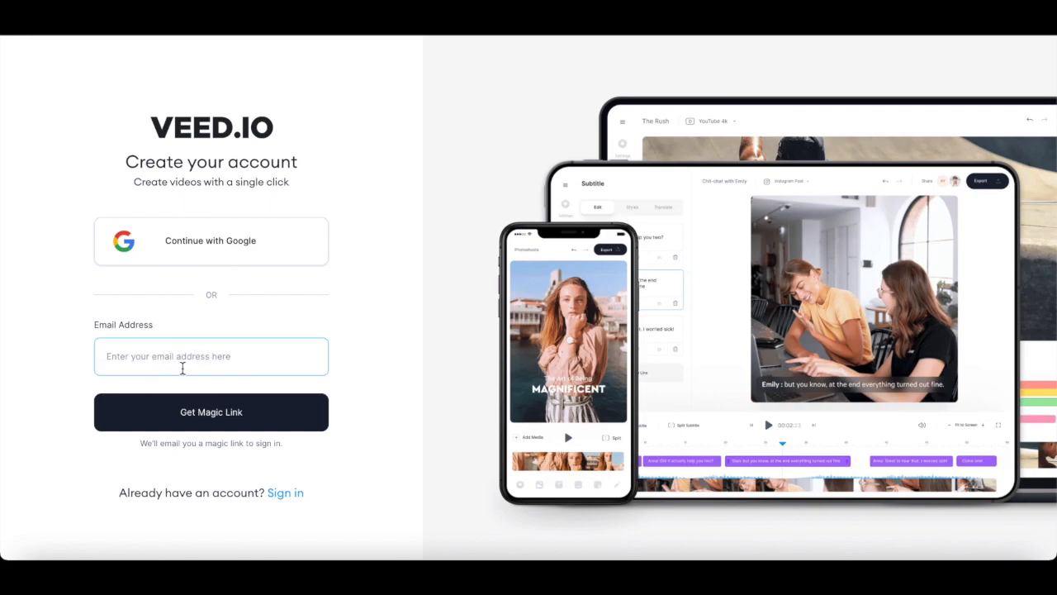
left_click(224, 247)
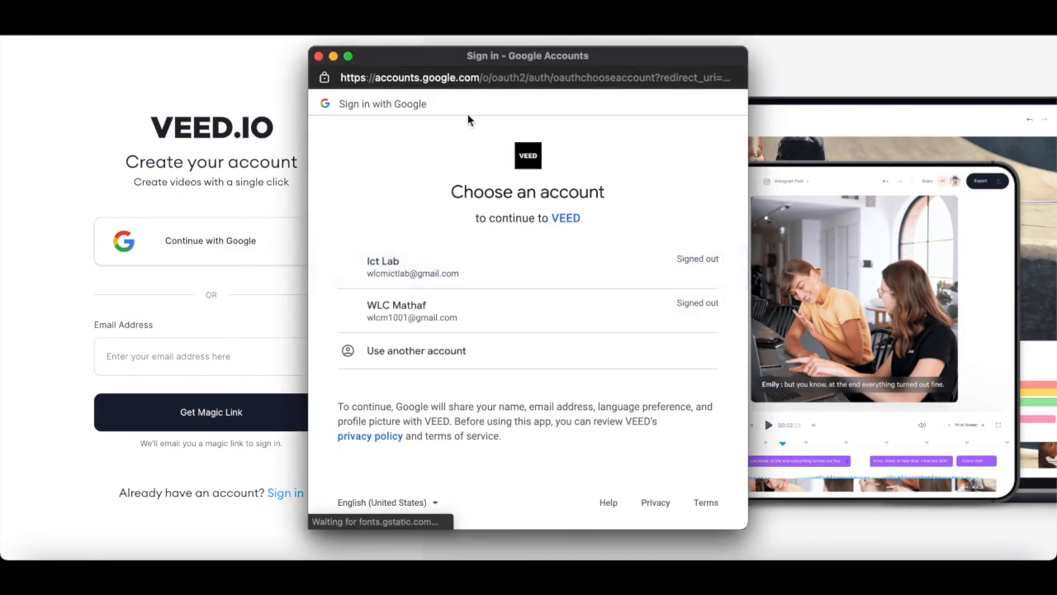
left_click(459, 322)
left_click(693, 374)
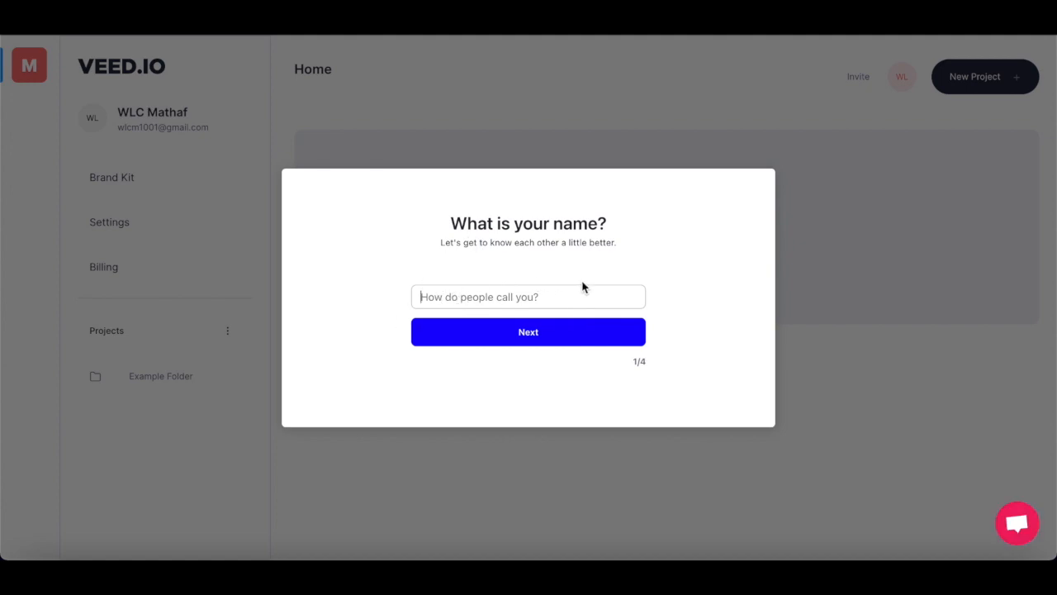
- Complete the onboarding questions with the name Student and School as the purpose, leaving the sharing platforms unselected
type("Student")
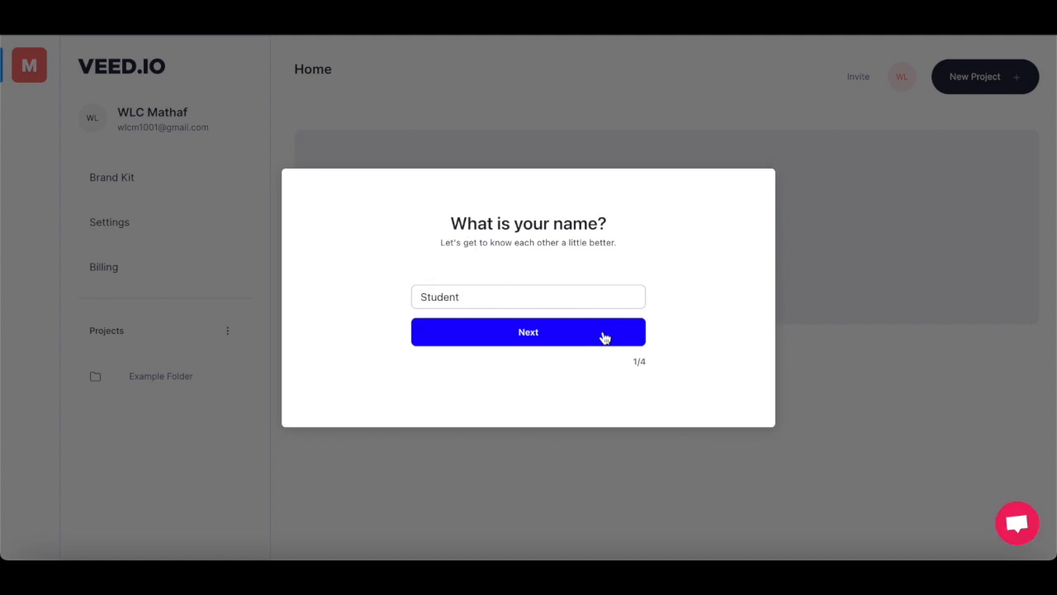
left_click(607, 336)
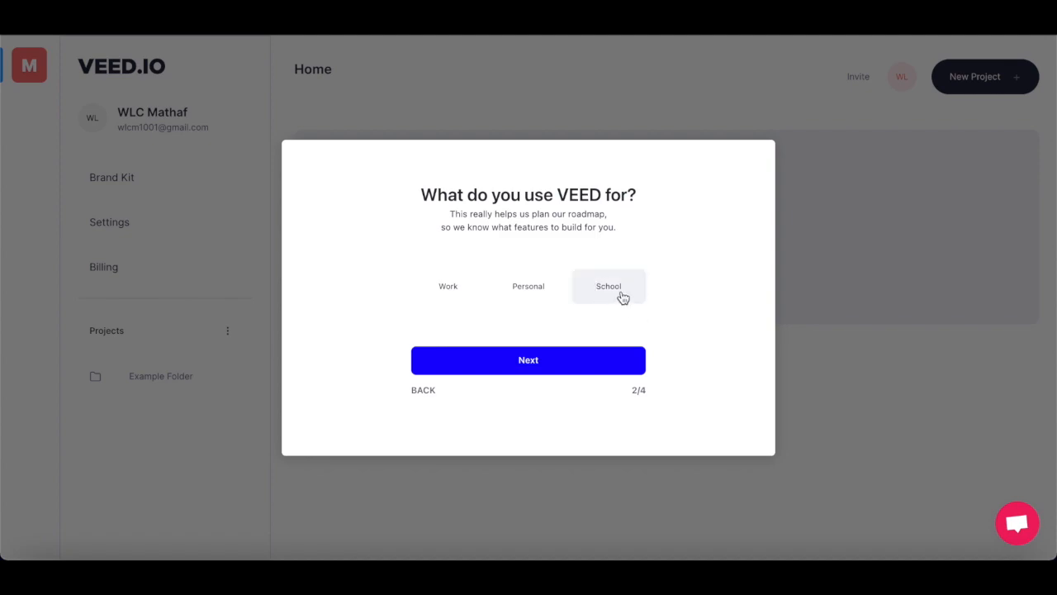
left_click(611, 353)
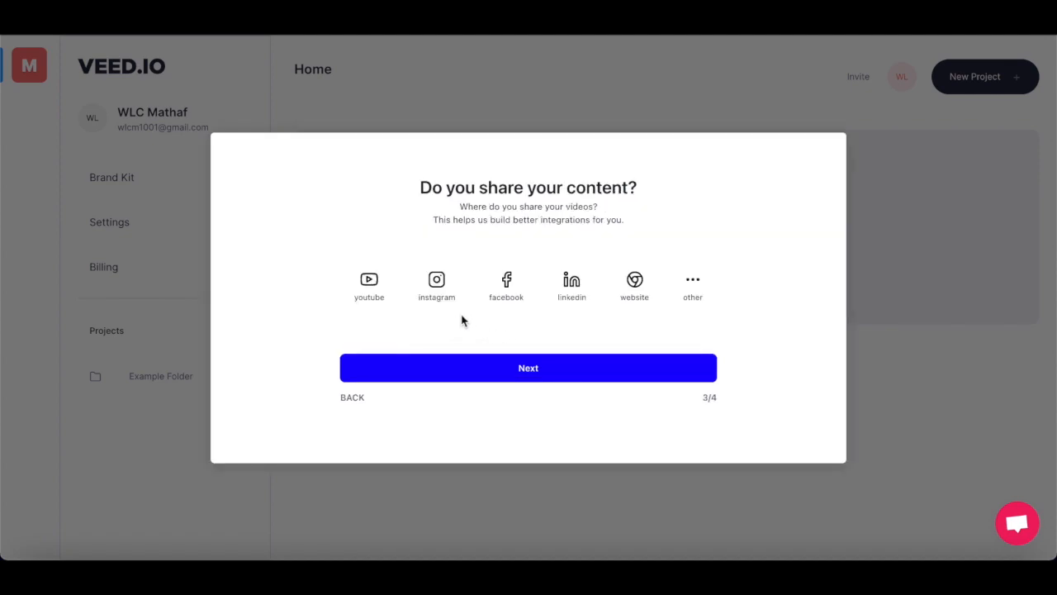
left_click(527, 368)
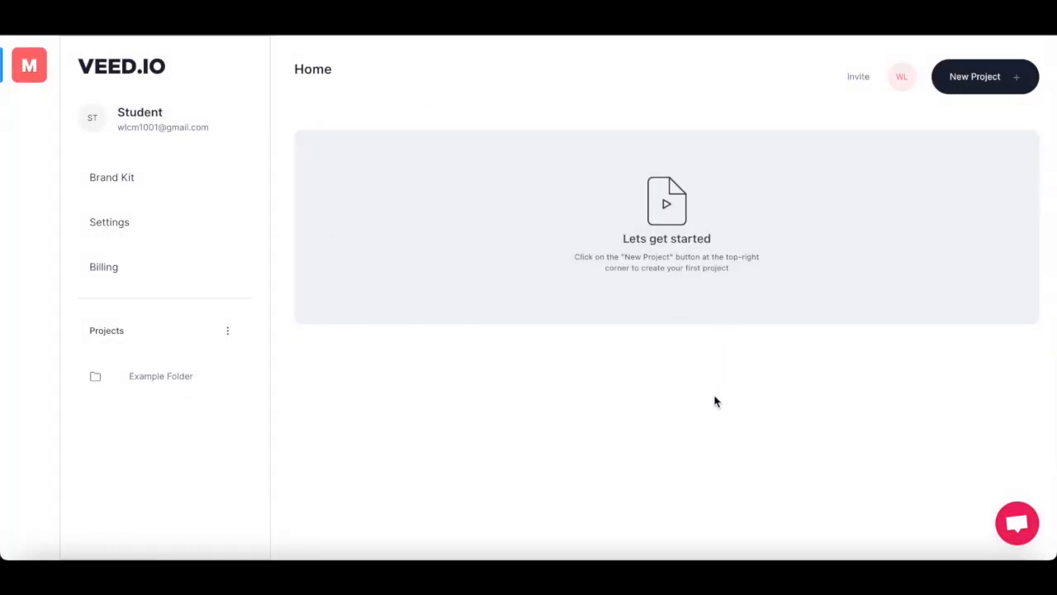
- Create a new project and upload the video file from the device
left_click(978, 81)
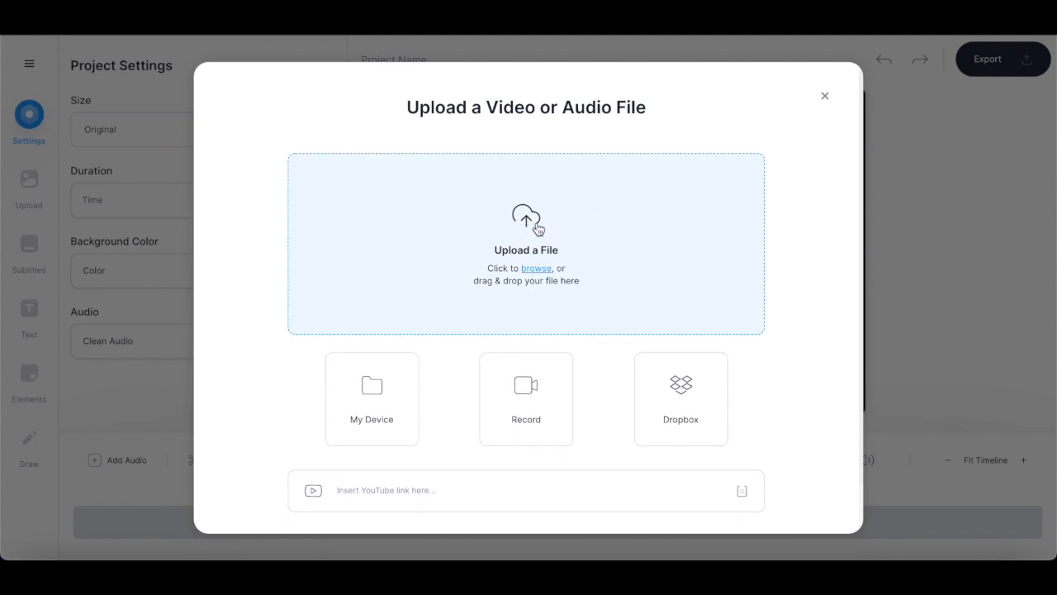
left_click(537, 228)
left_click(426, 337)
left_click(749, 396)
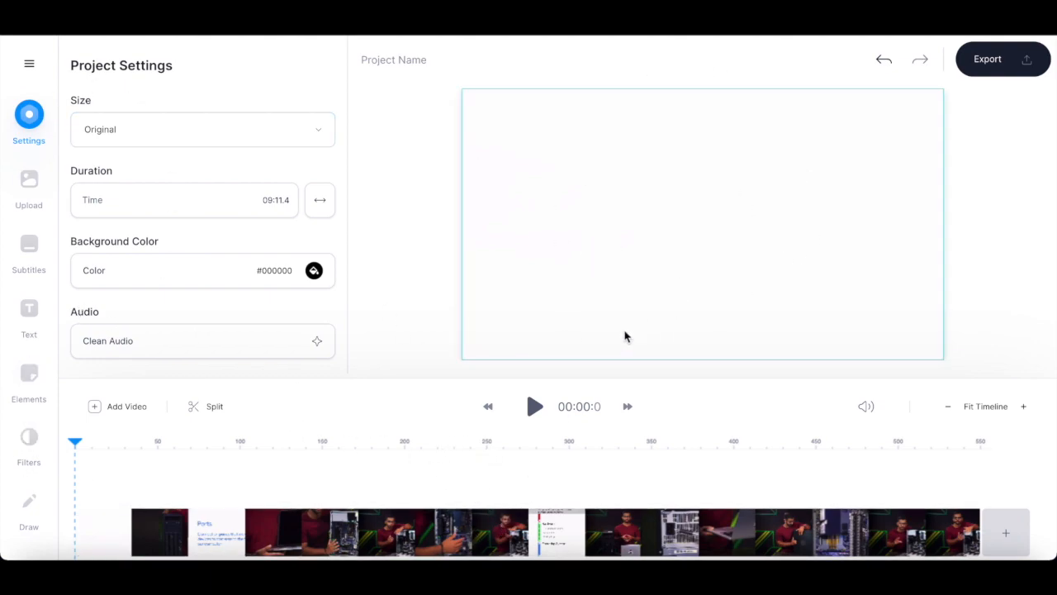
- Play the uploaded video from the beginning to preview it
left_click(536, 407)
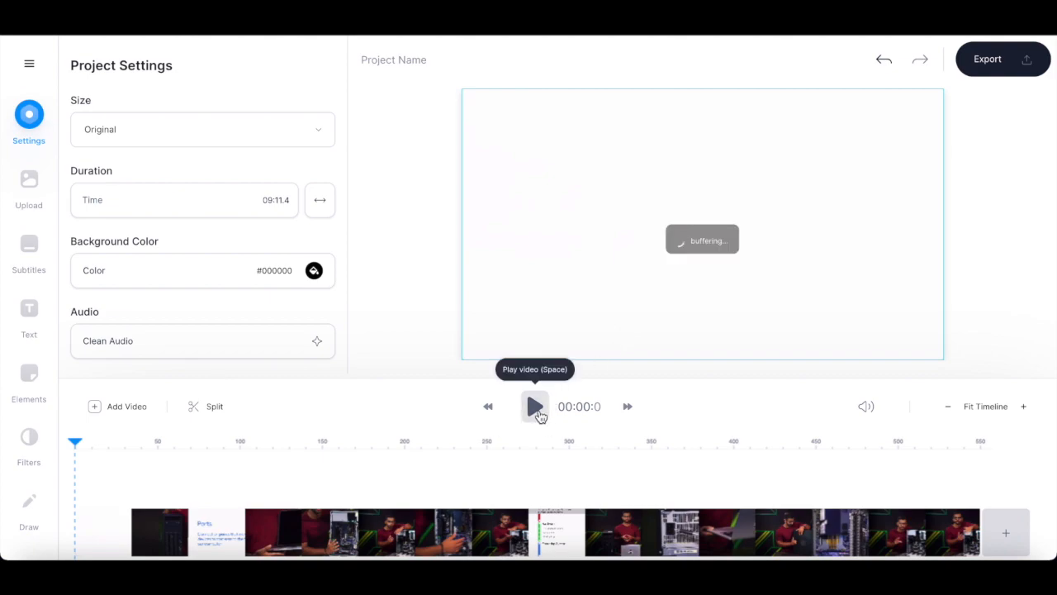
left_click(537, 409)
mouse_move(371, 376)
left_mouse_down()
mouse_move(371, 425)
mouse_move(399, 322)
mouse_move(384, 384)
mouse_move(377, 371)
mouse_move(369, 391)
mouse_move(366, 376)
left_mouse_up()
- Split the video clip at about 01:03
left_click_drag(74, 440, 180, 447)
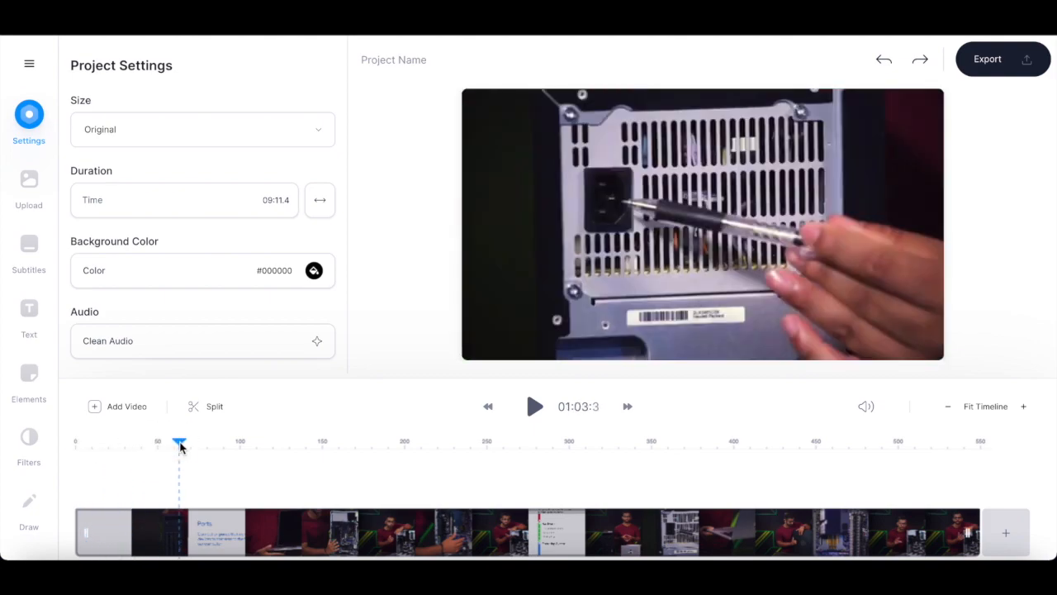
right_click(182, 540)
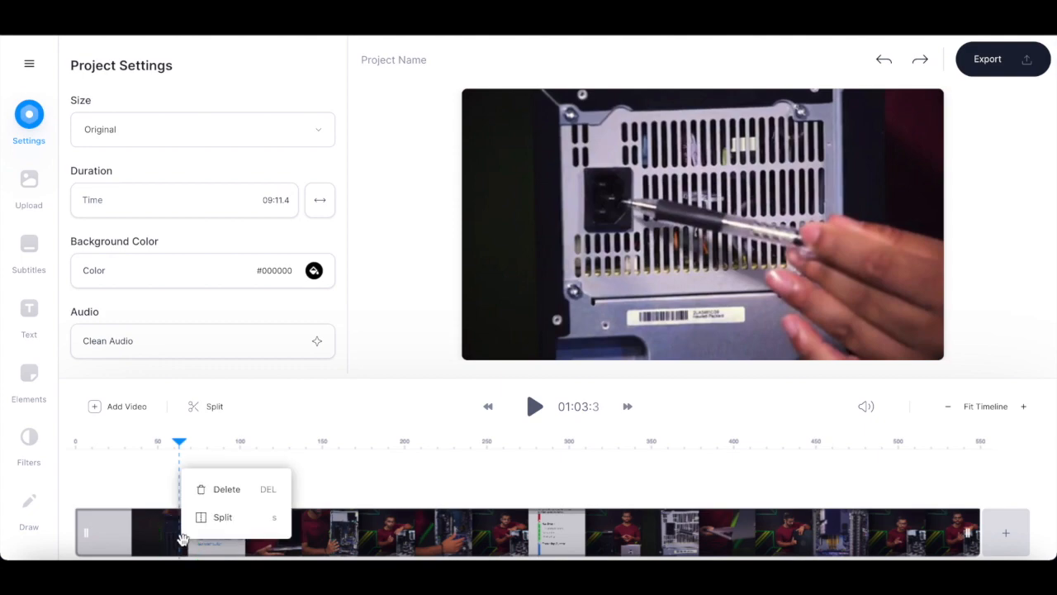
left_click(222, 517)
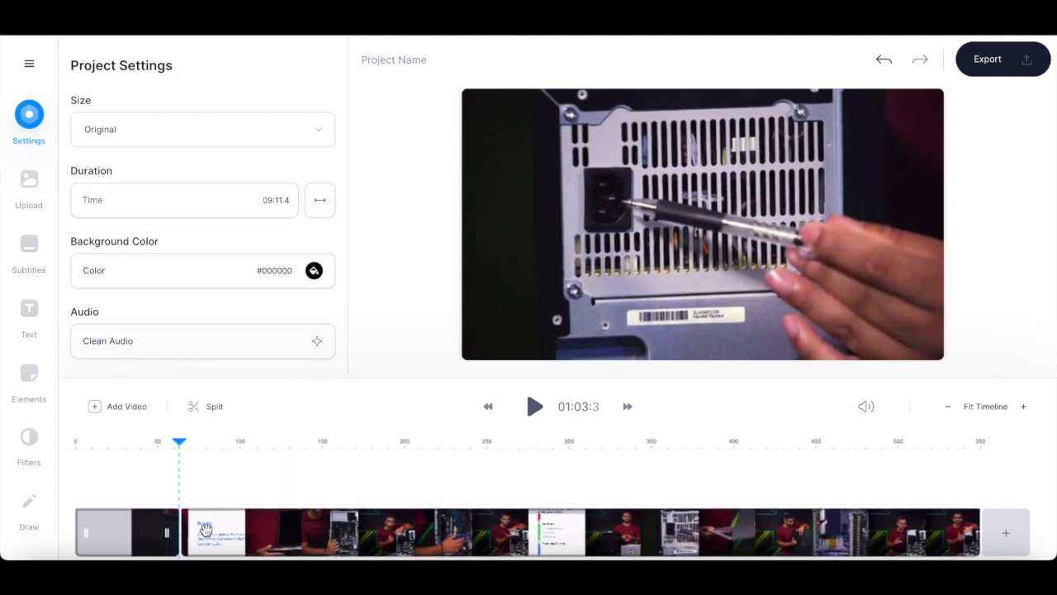
- Select the first clip and examine its transformation, audio, speed and chroma key settings
left_click(247, 527)
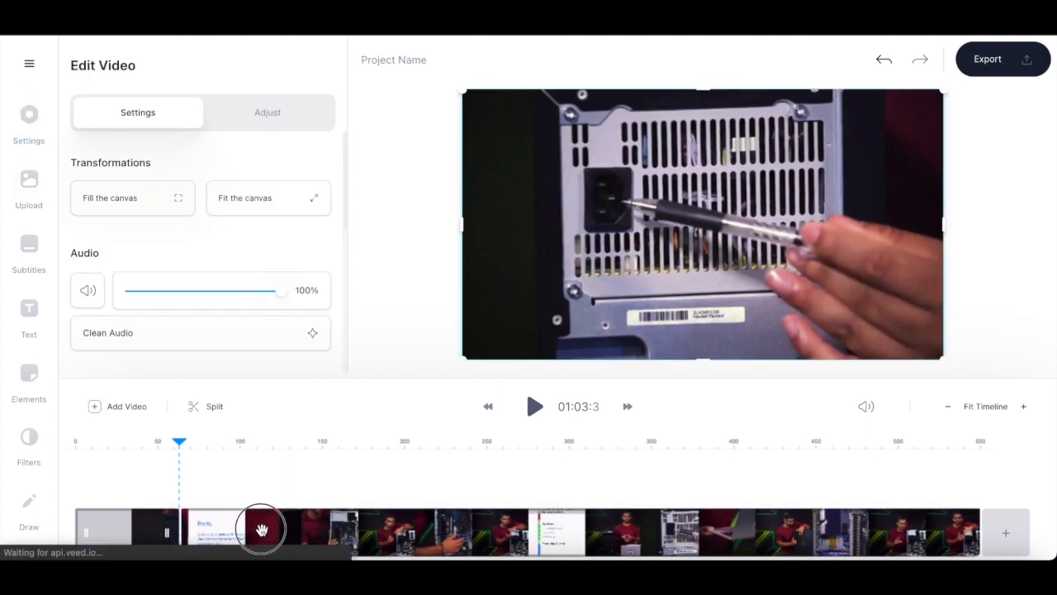
left_click(140, 537)
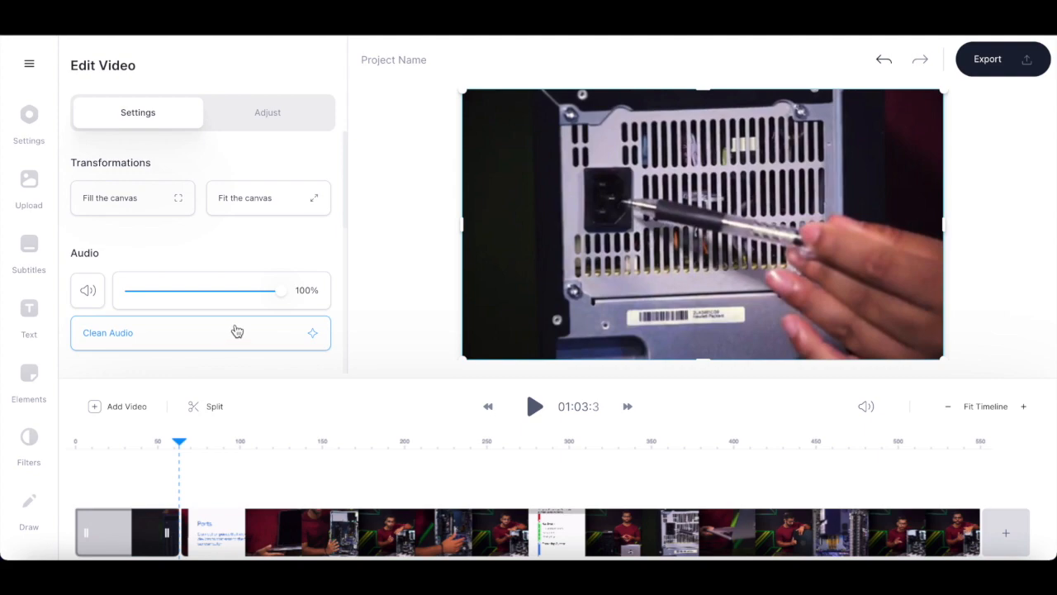
scroll(237, 331, "down", 3)
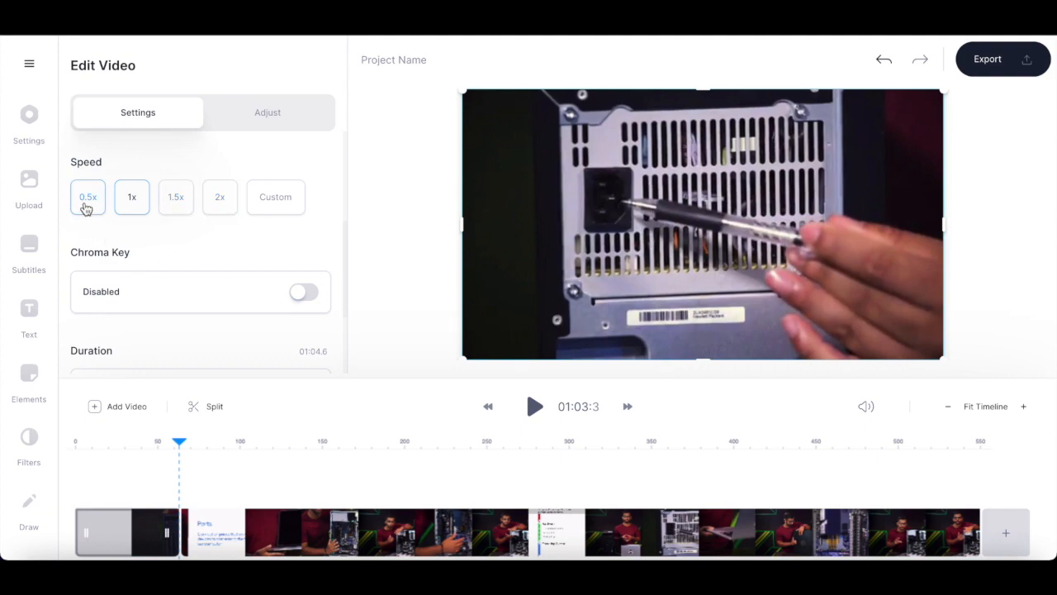
- Add the "Life doesn't get easier, YOU JUST GET STRONGER" text template and move its headline to the upper-left part of the frame
left_click(31, 312)
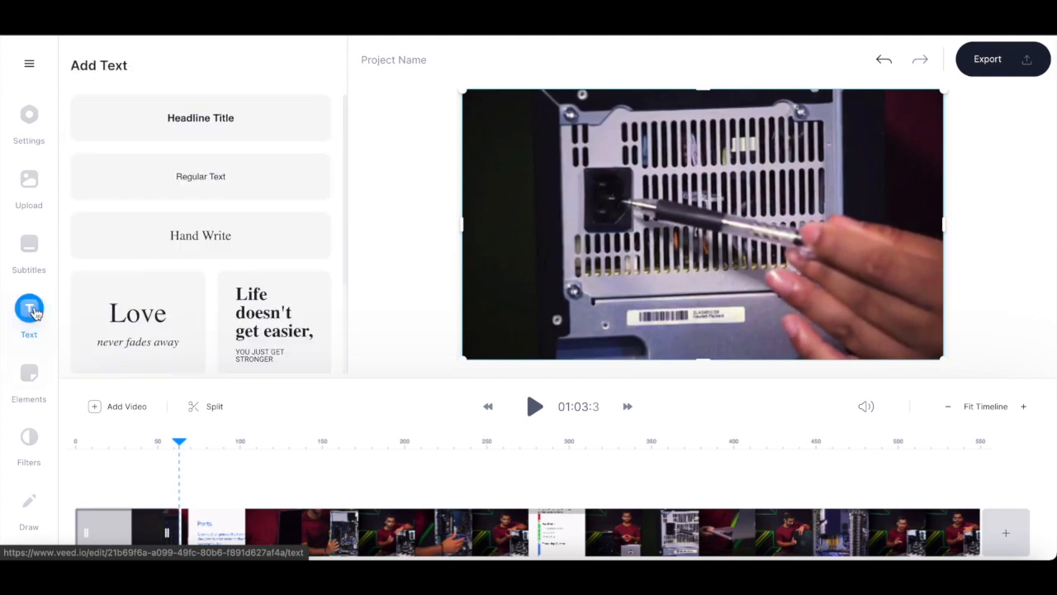
scroll(283, 289, "down", 3)
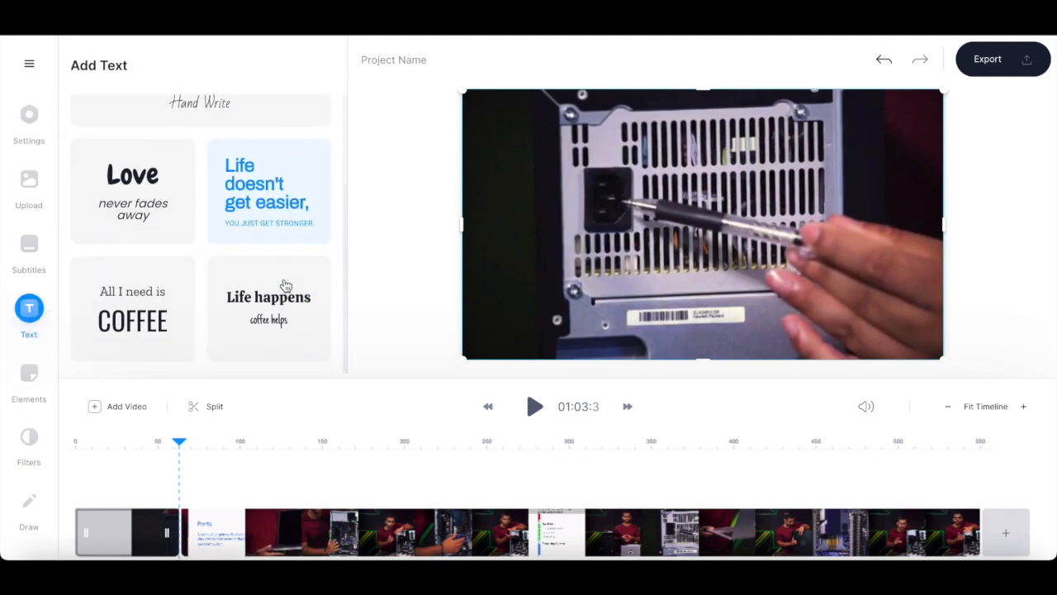
scroll(283, 285, "up", 3)
scroll(283, 286, "down", 3)
left_click(269, 198)
left_click_drag(721, 213, 621, 208)
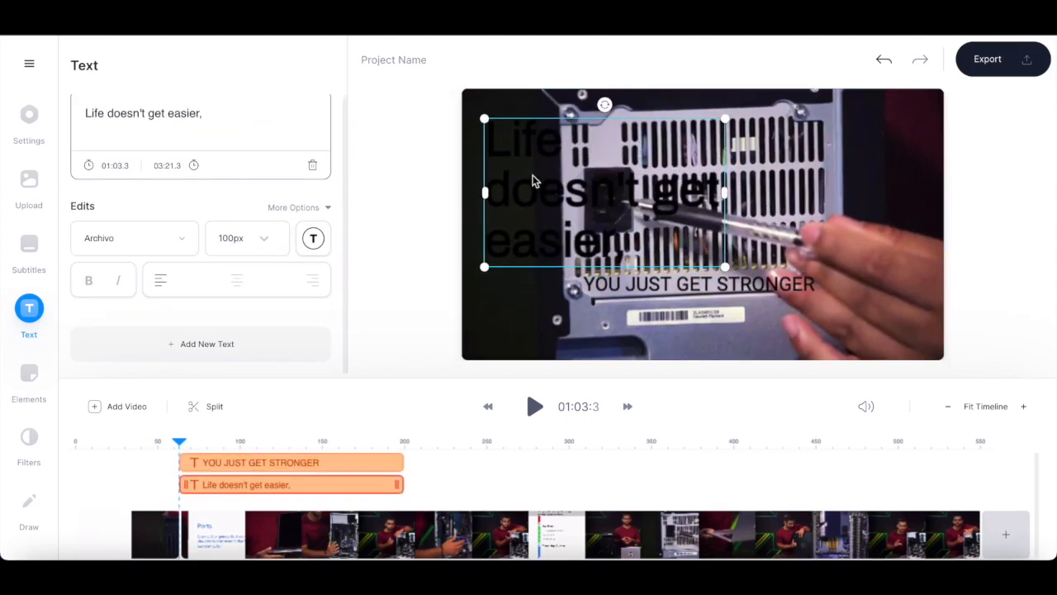
- Recolor the "Life doesn't get easier," headline, trying red #FF1717 and settling on coral
left_click(313, 240)
left_click(164, 280)
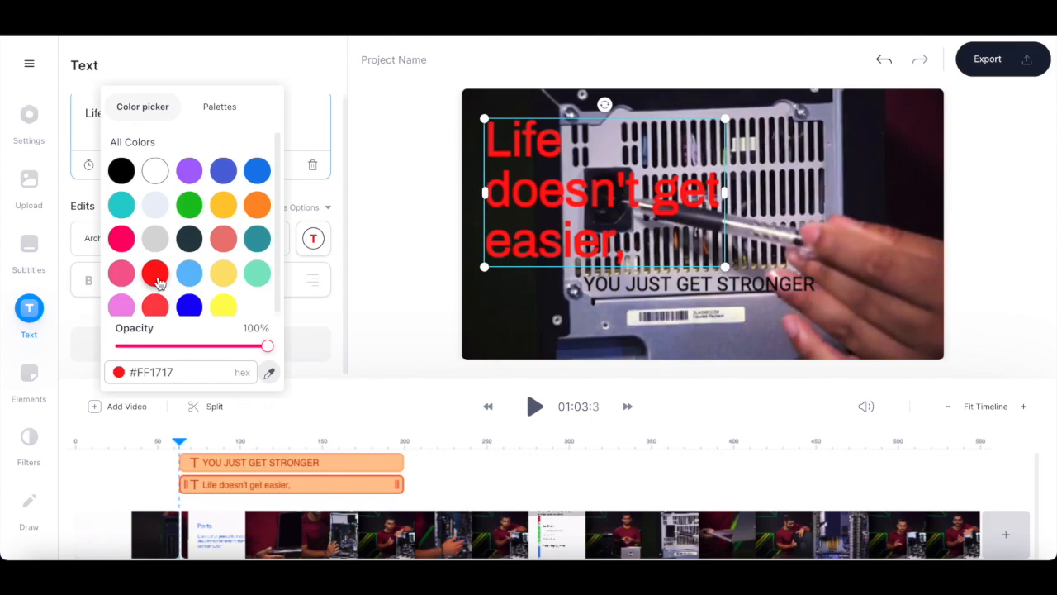
left_click(223, 238)
left_click(299, 320)
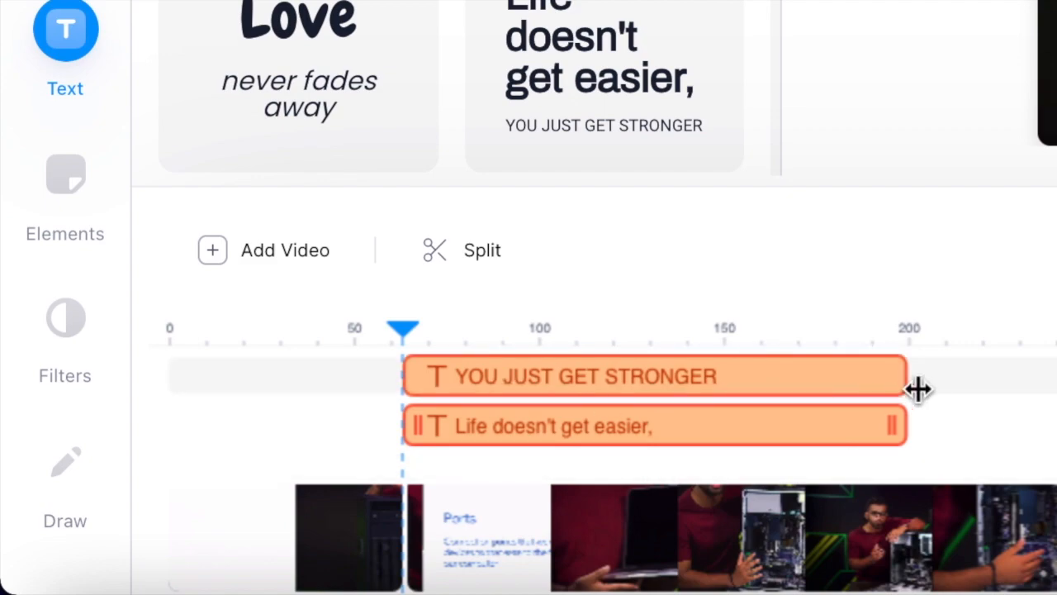
- Shorten both text clips to end near the 110-second mark and place the smaller, slightly rotated "YOU JUST GET STRONGER" text in the frame's lower-right corner
left_click_drag(906, 434, 583, 441)
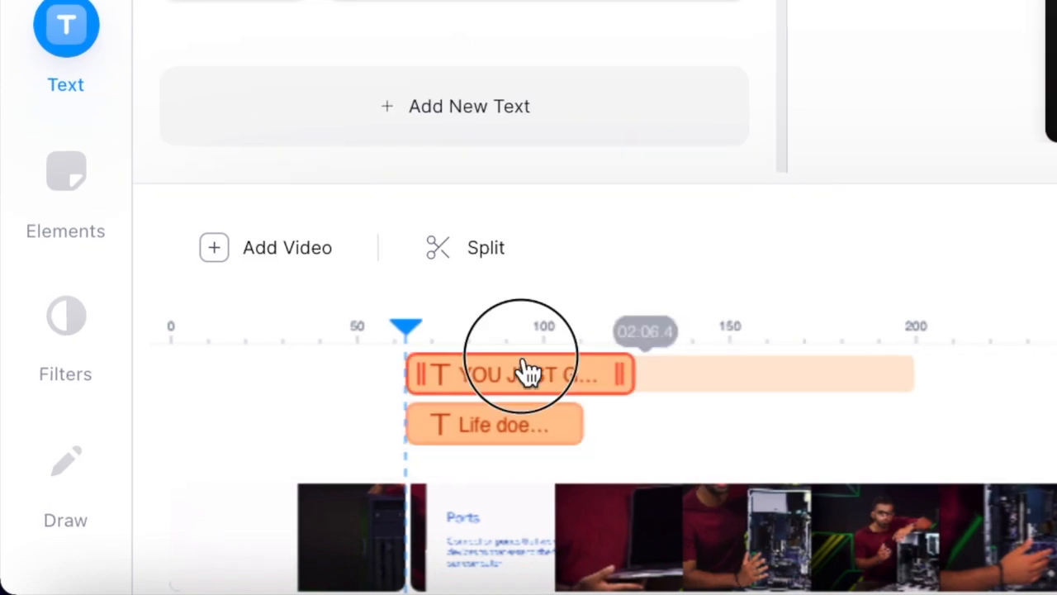
left_click_drag(618, 373, 592, 367)
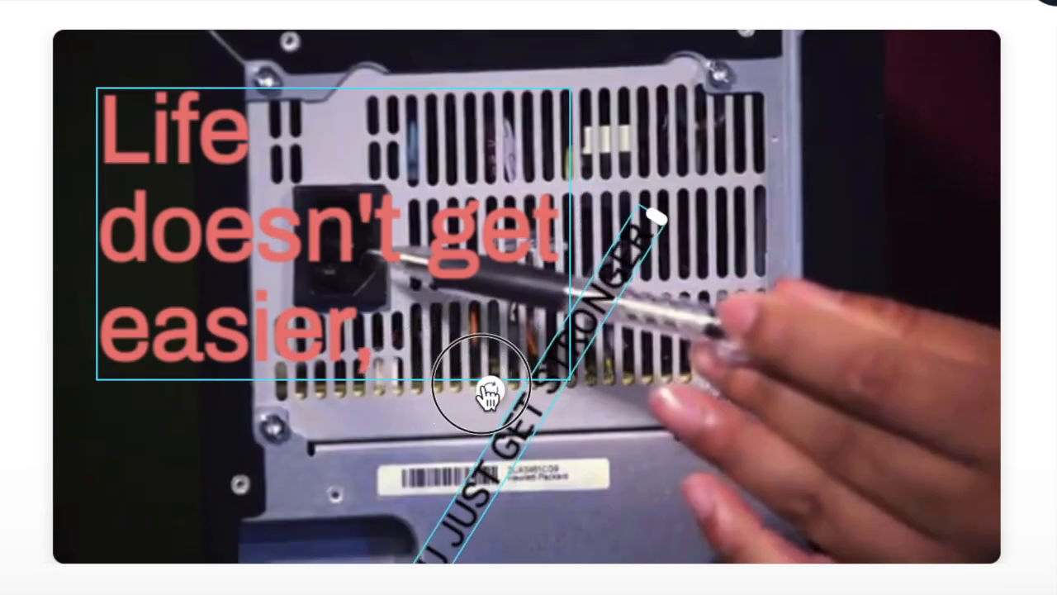
left_click_drag(488, 395, 527, 408)
left_click_drag(757, 405, 540, 451)
left_click_drag(352, 477, 159, 532)
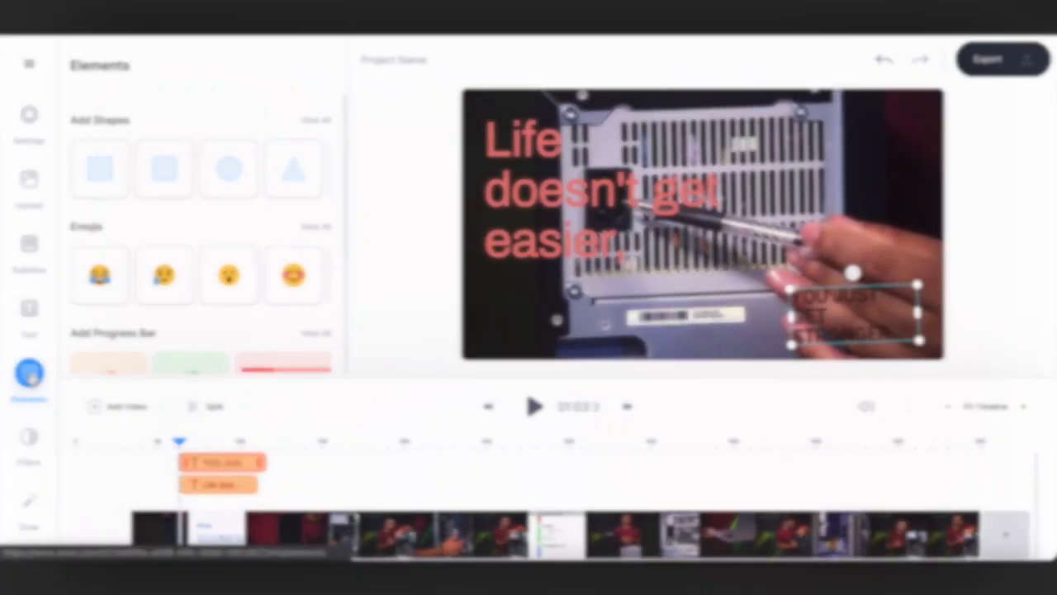
- At about 03:04, add a Formation Rounded sound wave element and enlarge it across the lower part of the frame
left_click(187, 443)
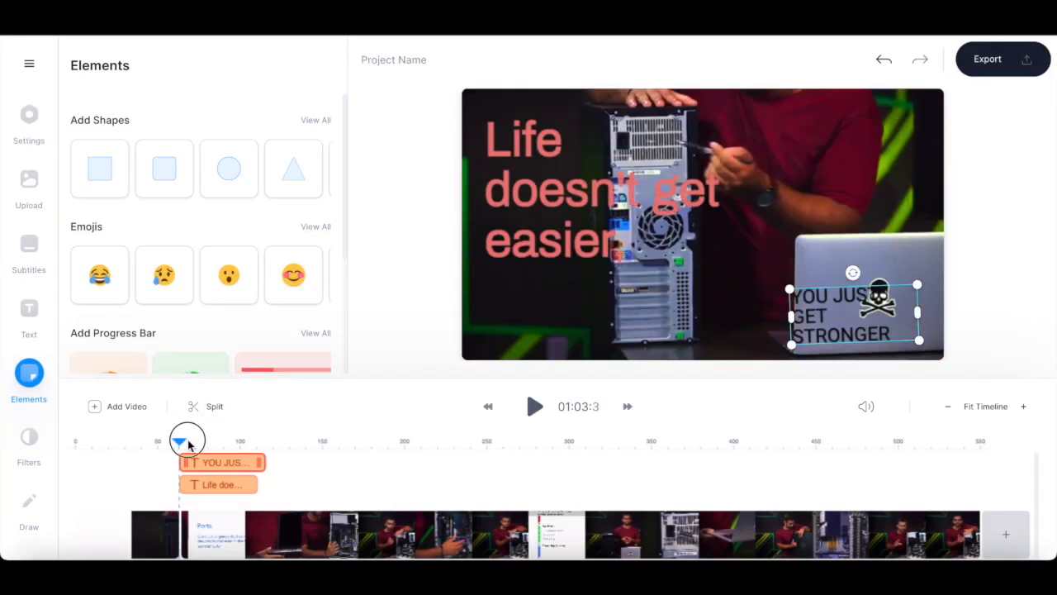
left_click_drag(188, 444, 379, 448)
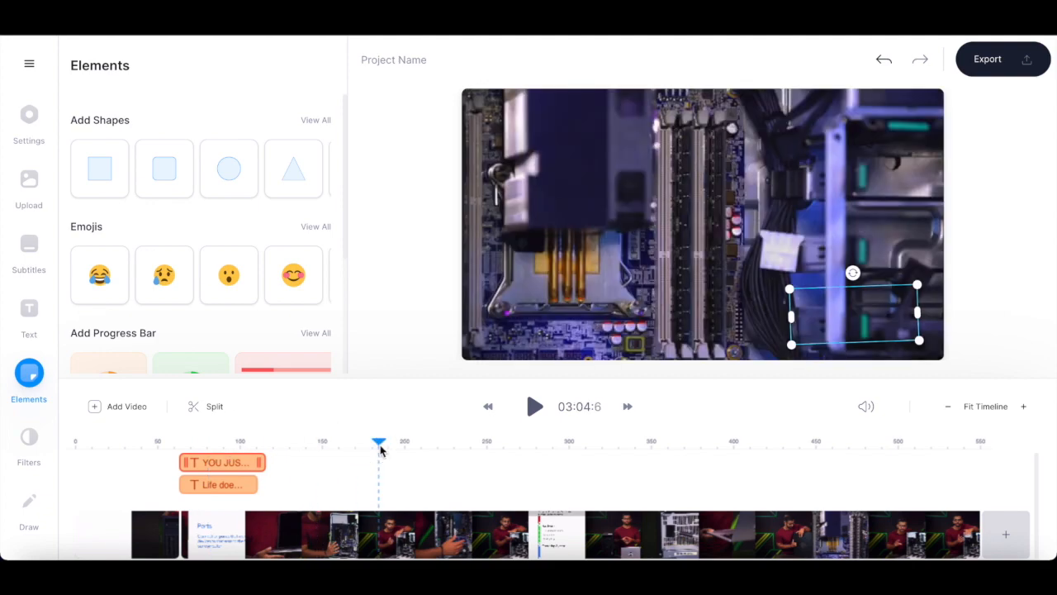
scroll(327, 283, "down", 3)
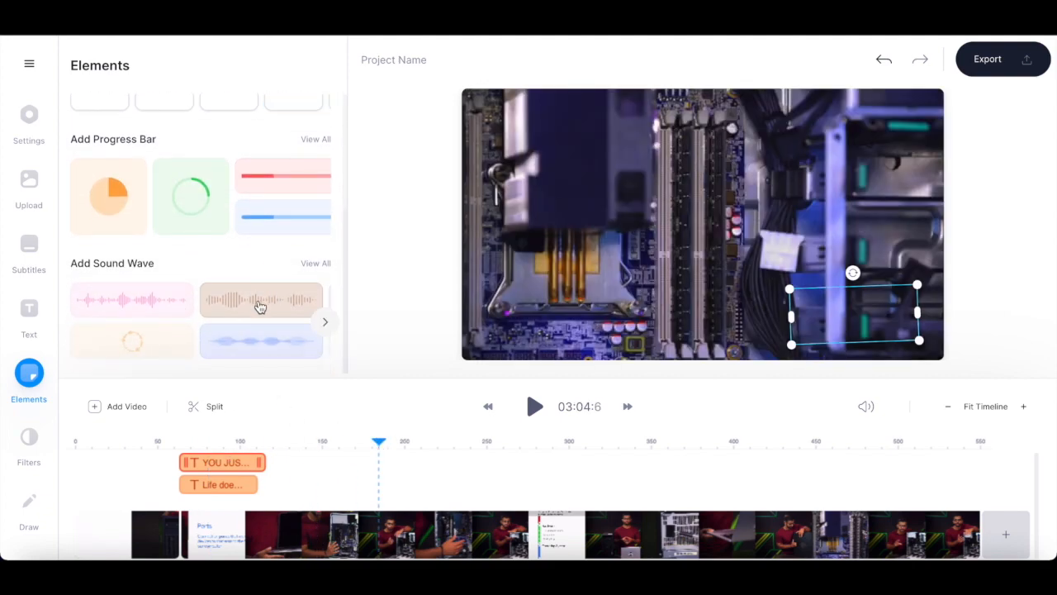
left_click(252, 306)
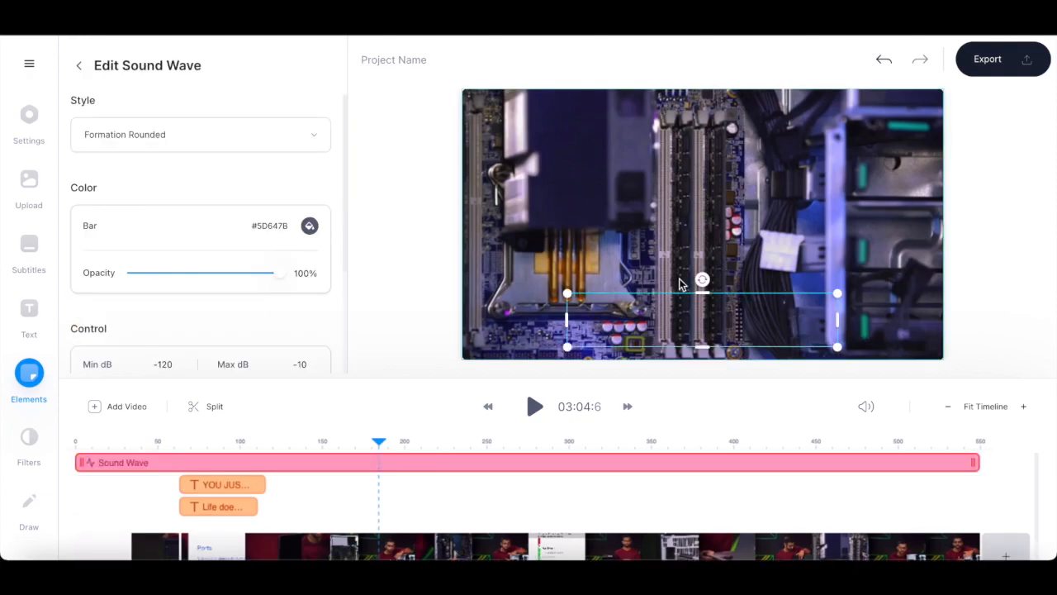
left_click_drag(568, 293, 469, 266)
left_click_drag(785, 275, 852, 286)
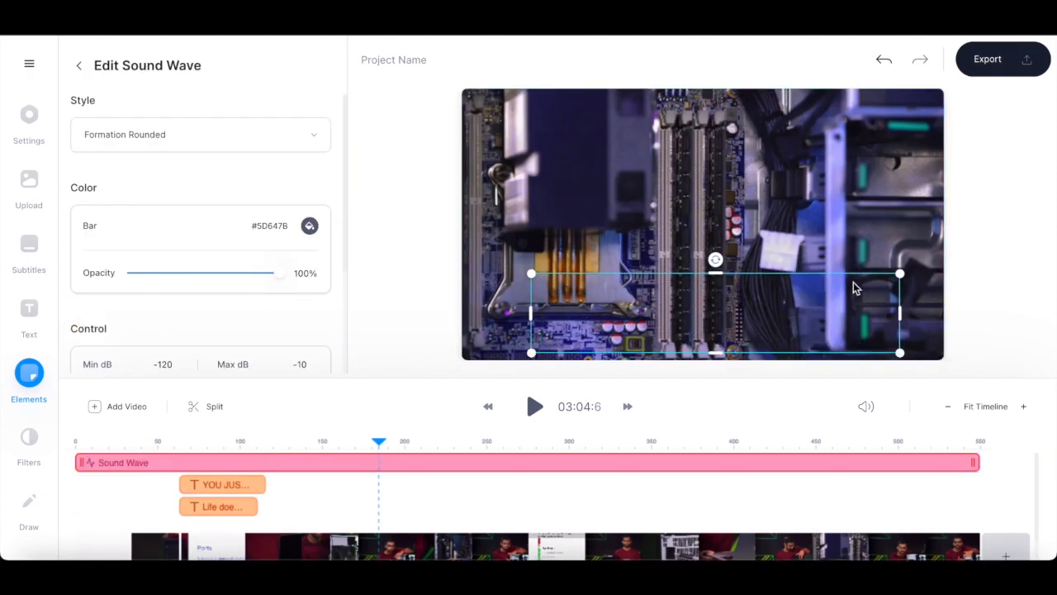
- Trim the sound wave to start at about the 125-second mark and play that section back
left_click_drag(80, 463, 278, 442)
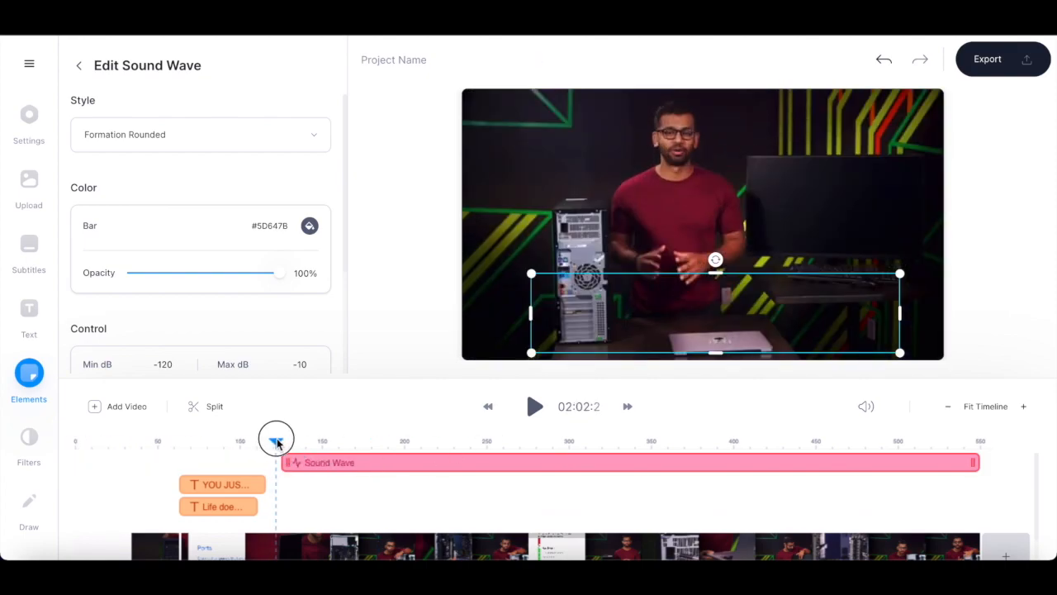
left_click_drag(278, 442, 281, 442)
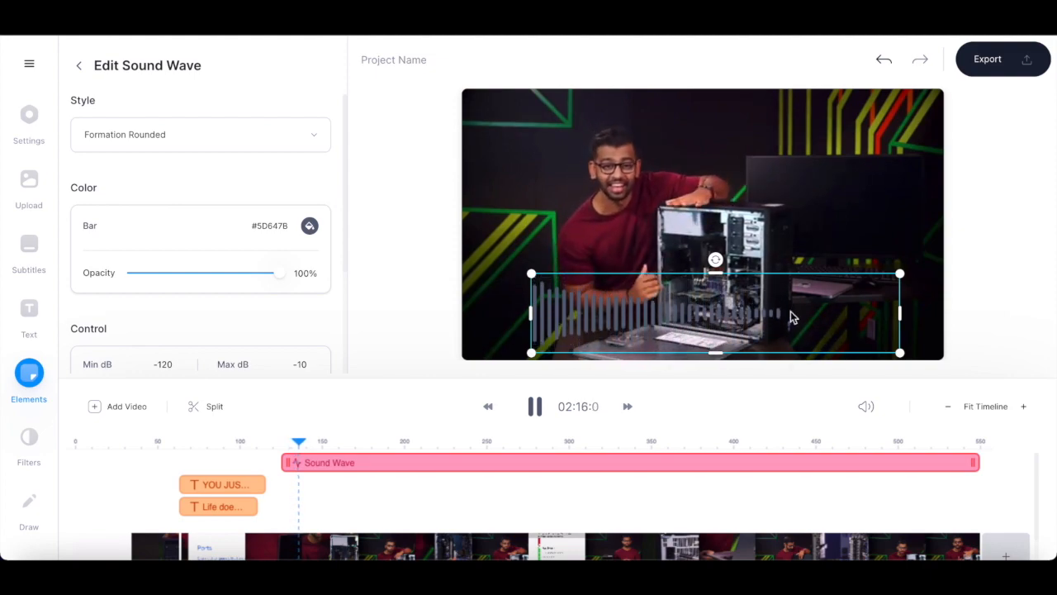
key("space")
- Browse the color grading filters, try Anais on the video and replace it with Clayton at 100%
left_click(36, 446)
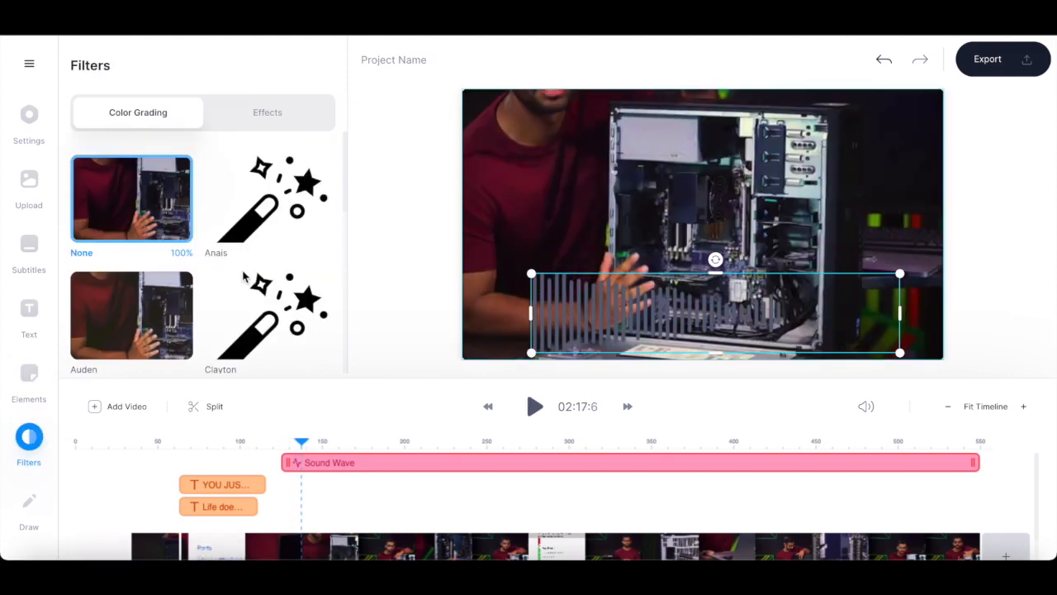
scroll(244, 278, "down", 4)
scroll(245, 278, "down", 3)
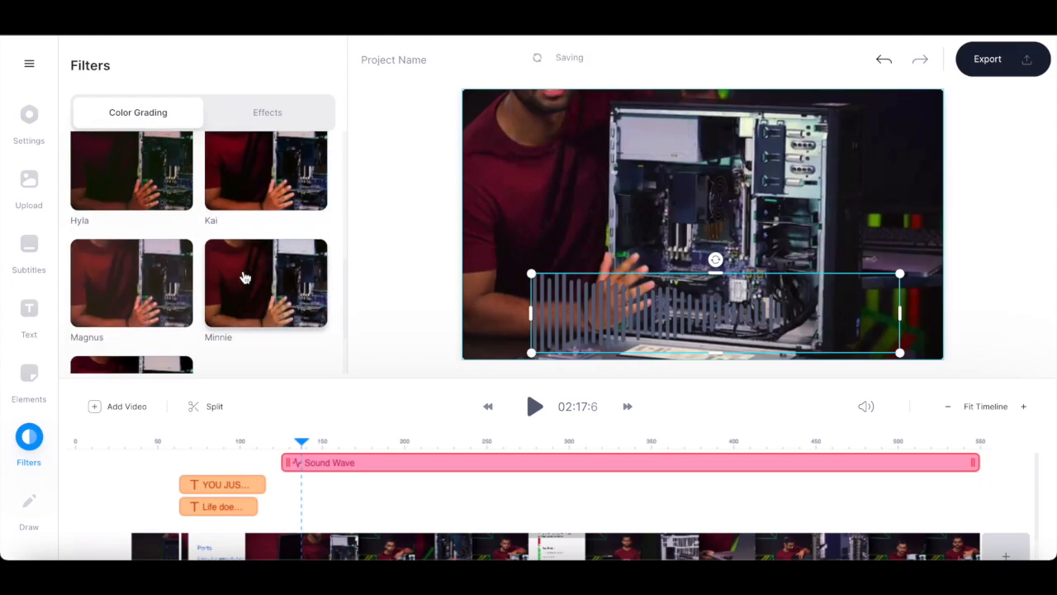
scroll(245, 277, "up", 5)
scroll(244, 278, "up", 1)
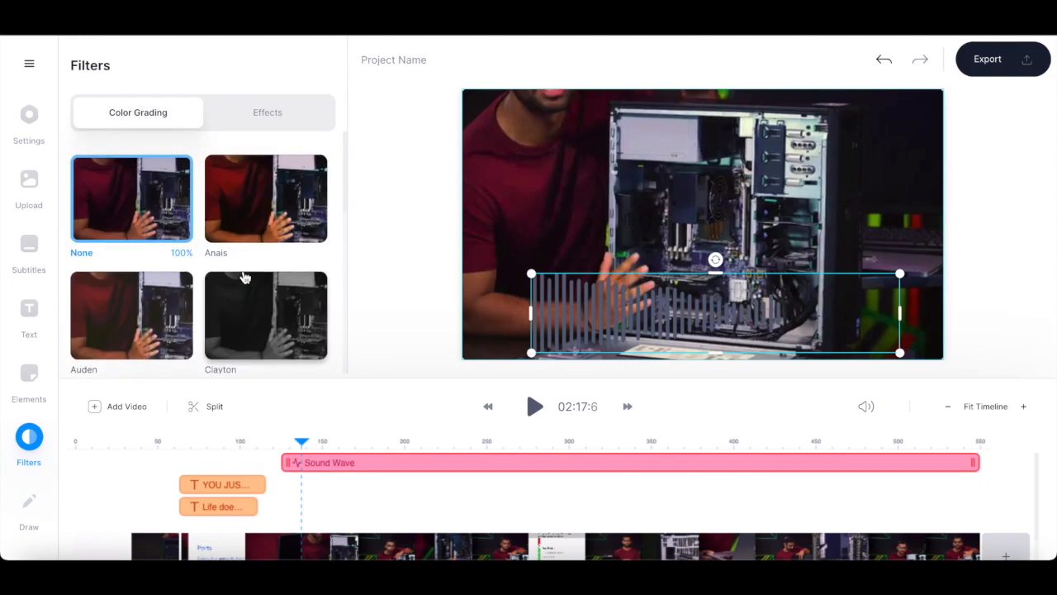
left_click(240, 206)
scroll(278, 314, "down", 1)
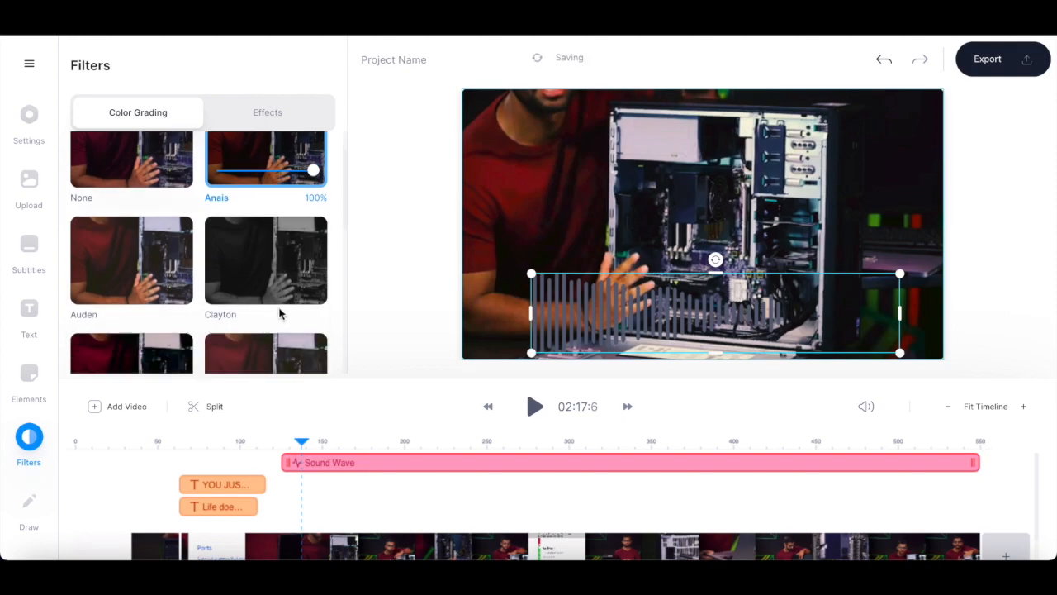
left_click(289, 284)
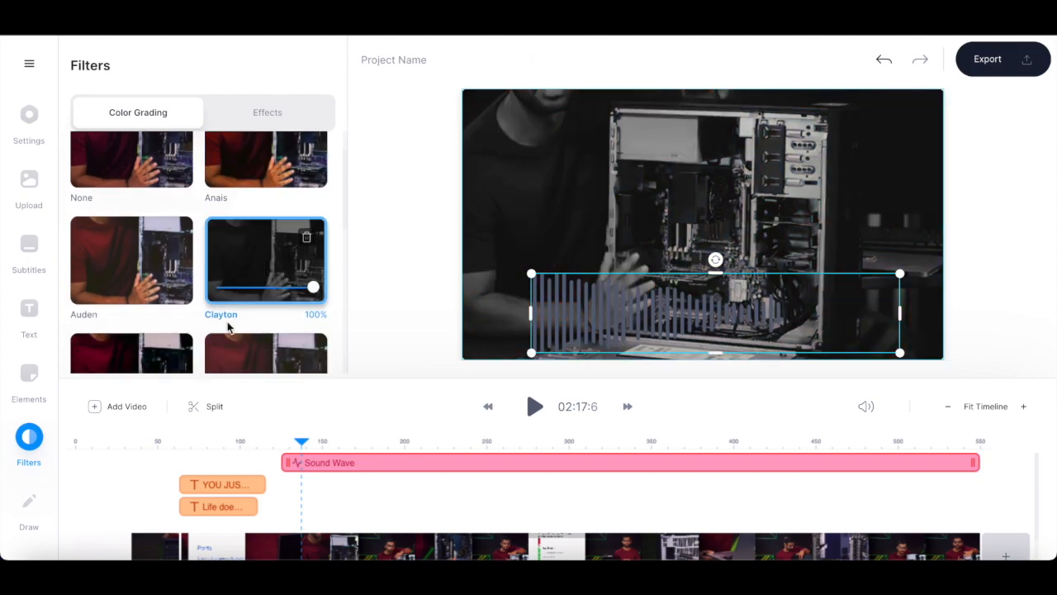
- Look over the brush strokes available for drawing on the video and review the timeline's tracks
left_click(32, 508)
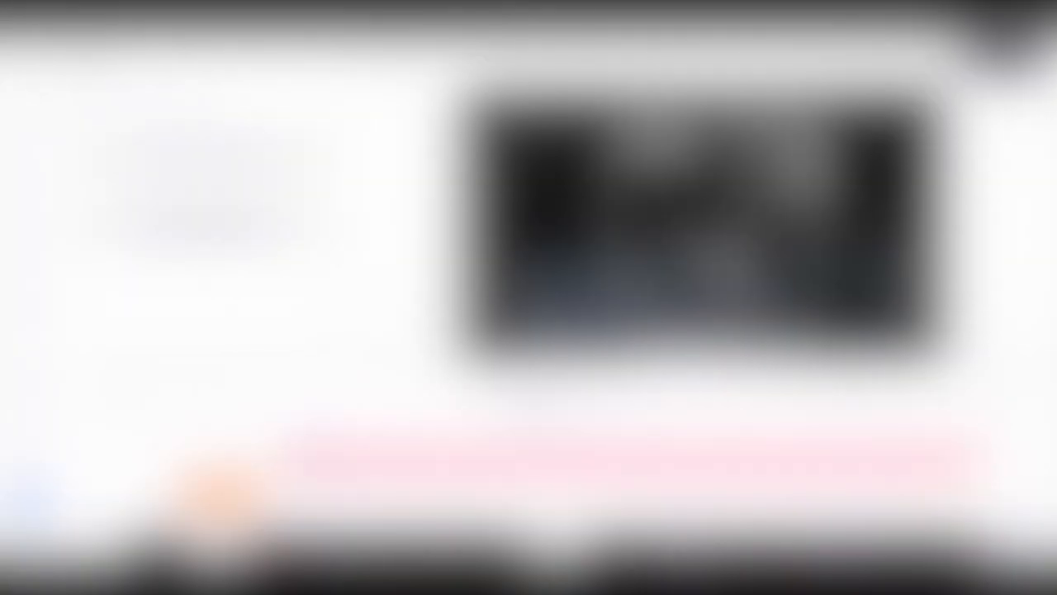
left_click(276, 241)
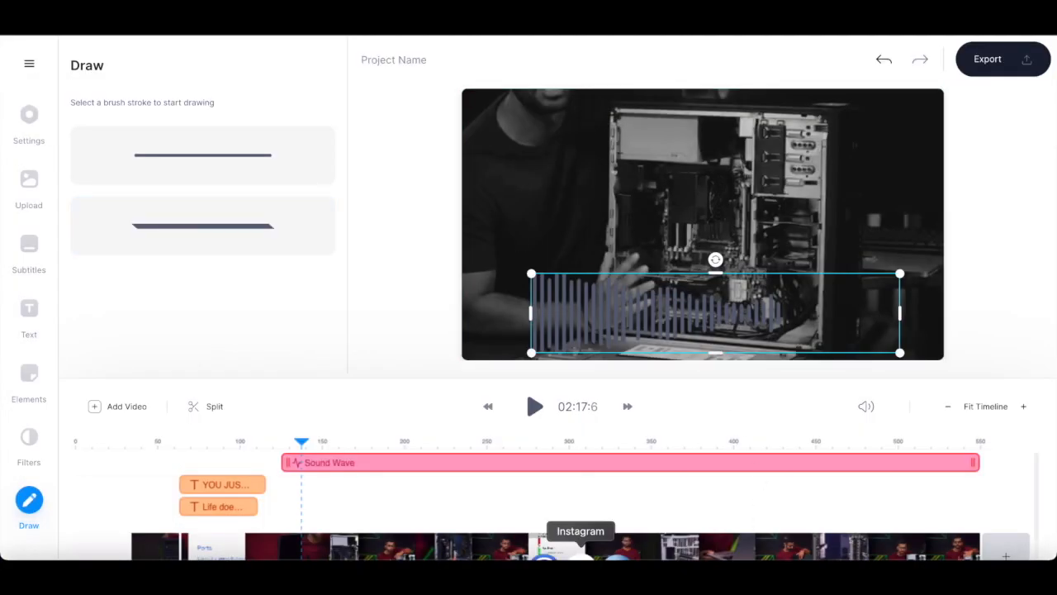
scroll(468, 497, "down", 1)
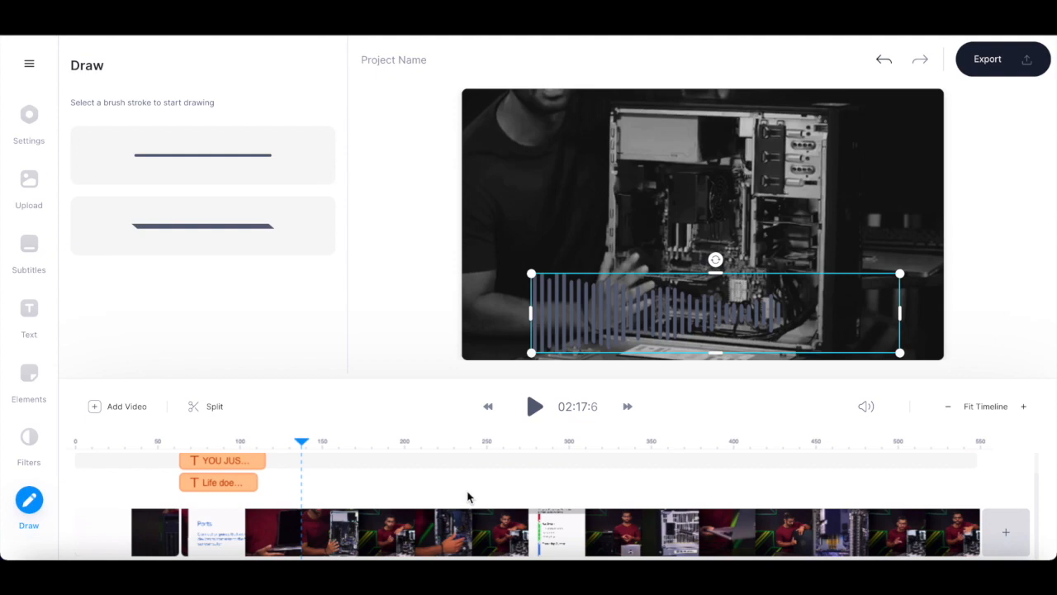
scroll(468, 497, "up", 1)
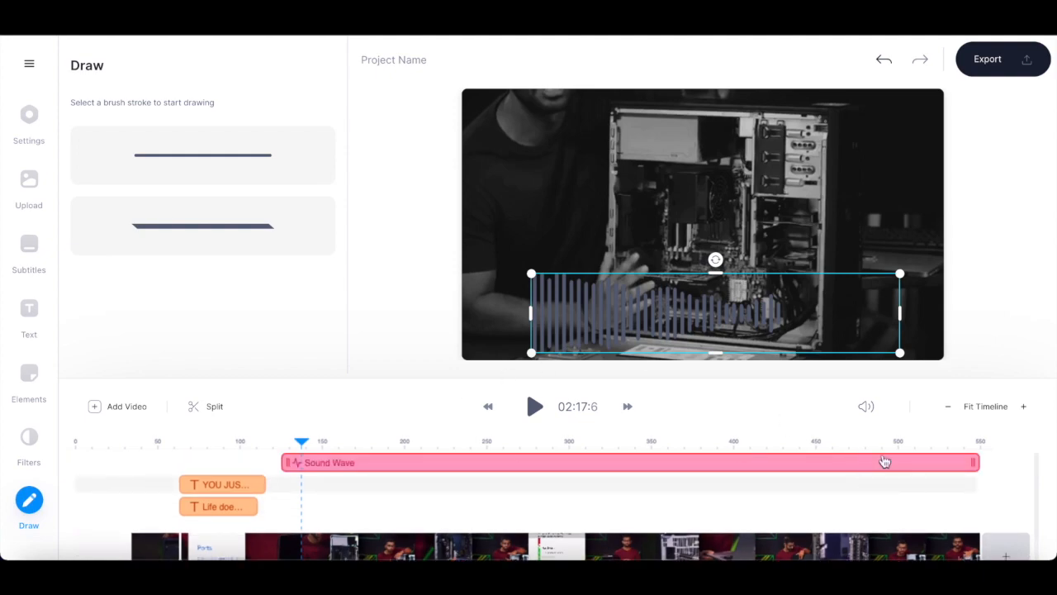
- Export the video with the Standard preset and copy its public sharing link
left_click(991, 62)
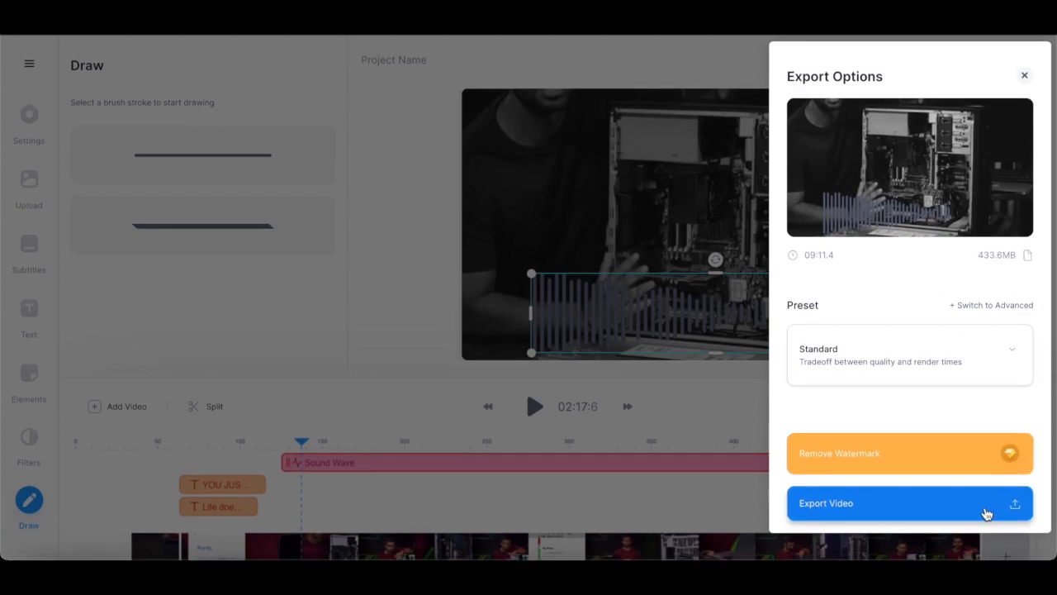
left_click(971, 517)
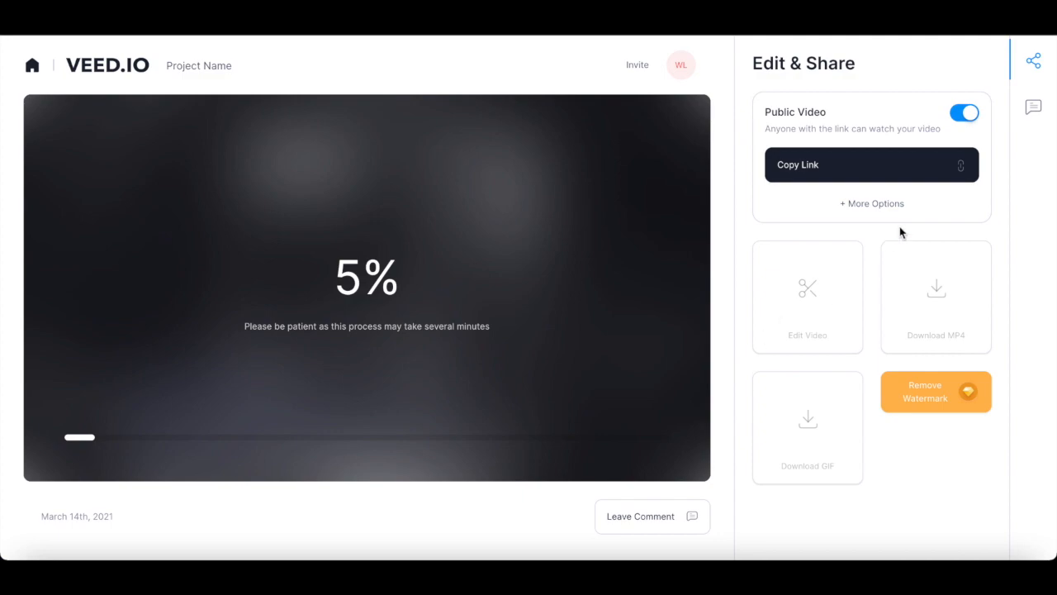
left_click(829, 176)
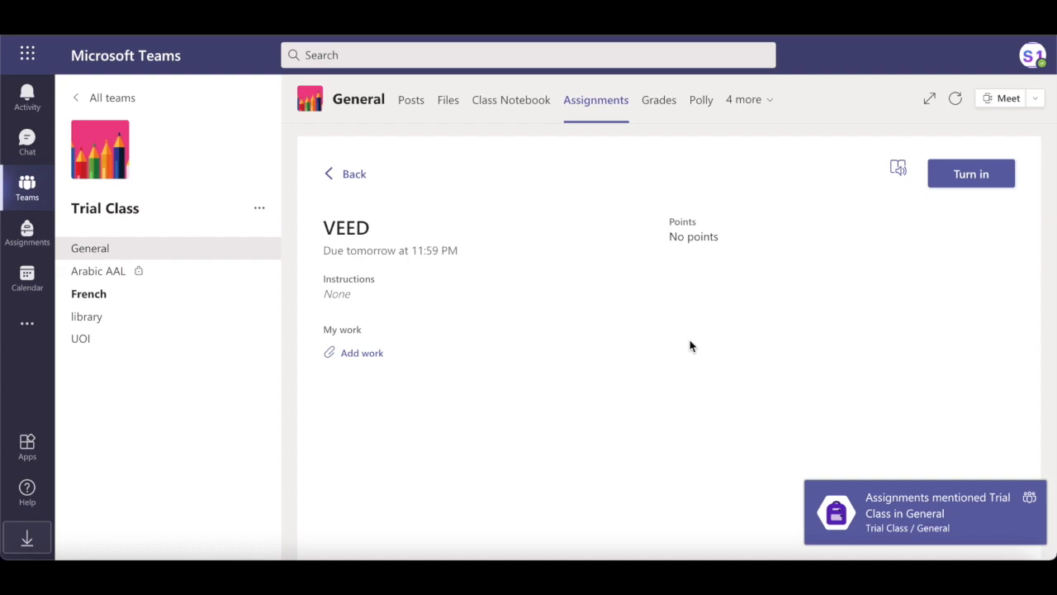
- Switch to Microsoft Teams and attach the copied video link as work to the VEED assignment in Trial Class
left_click(363, 352)
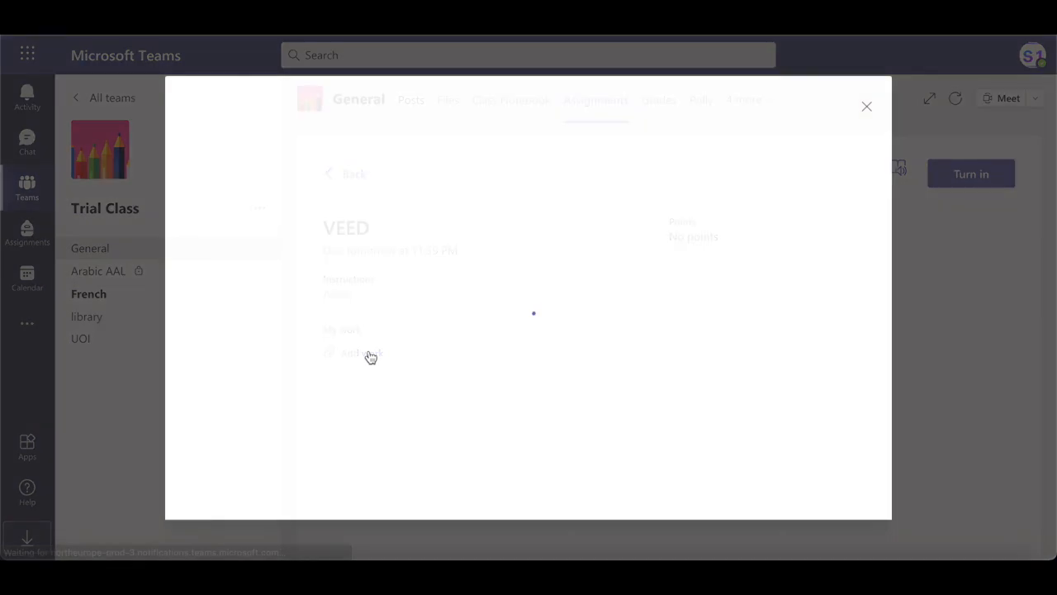
left_click(227, 178)
right_click(589, 165)
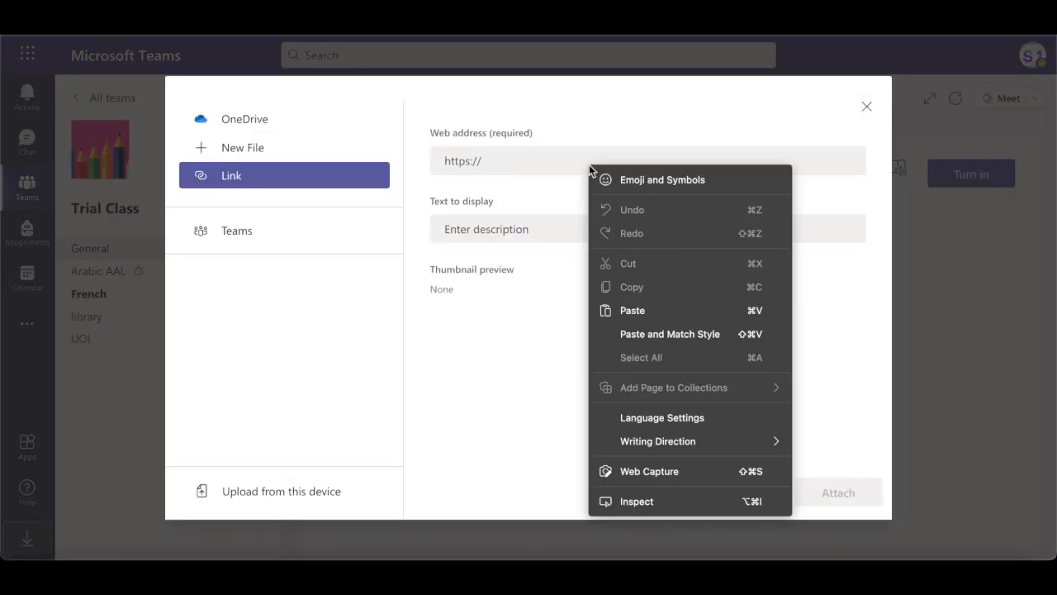
left_click(667, 313)
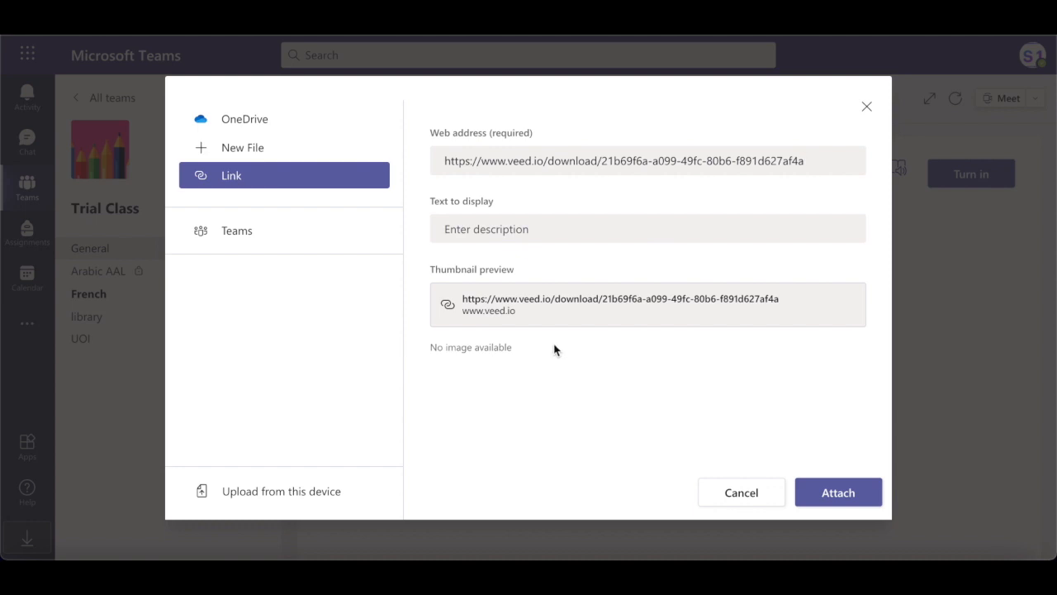
left_click(854, 499)
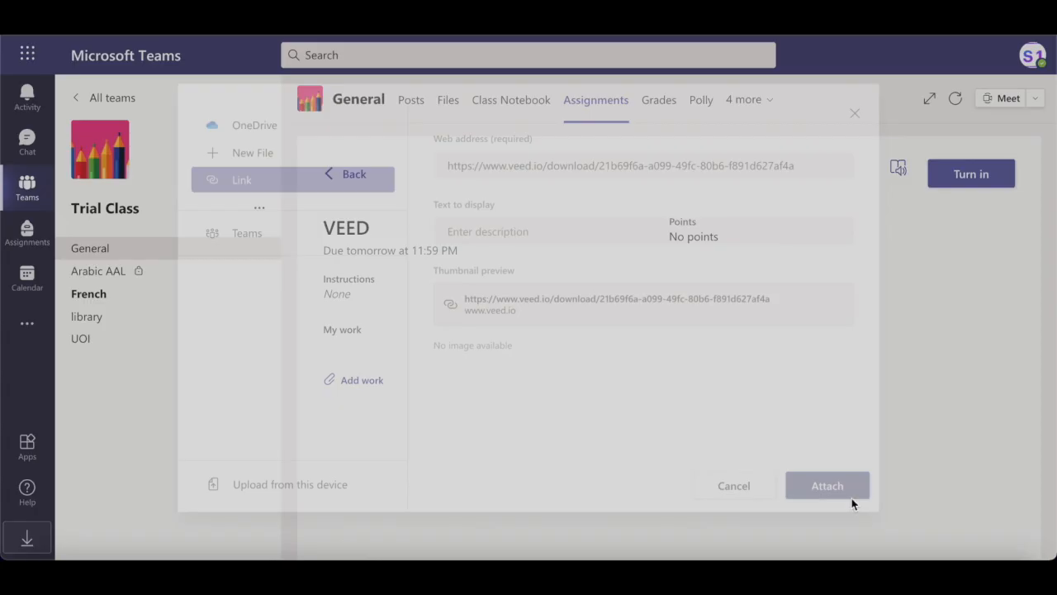